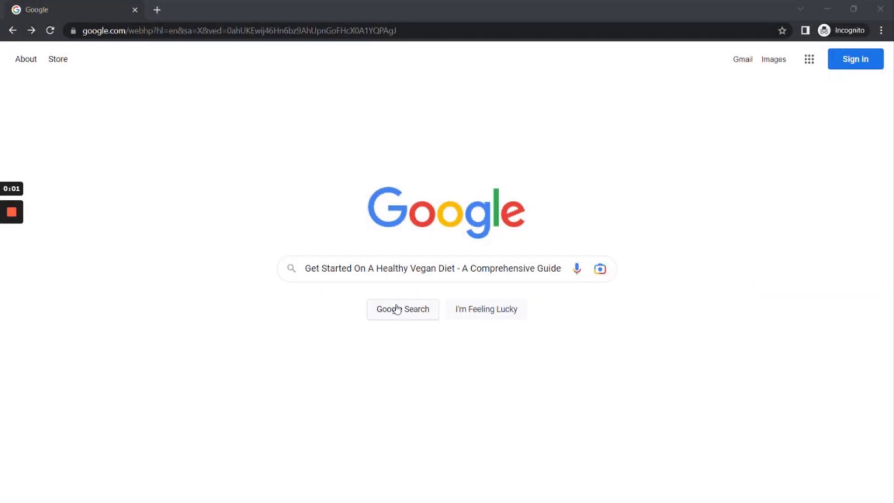
Search Google for the vegan diet guide title and open the Healthline and Everyday Health results in new tabs
{"action": "left_click", "coordinate": [396, 308]}
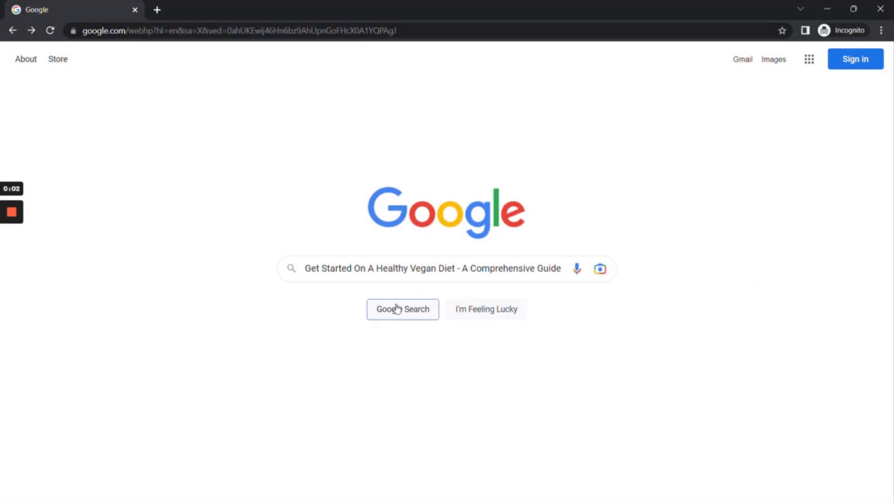
{"action": "scroll", "coordinate": [559, 319], "scroll_direction": "down", "scroll_amount": 12}
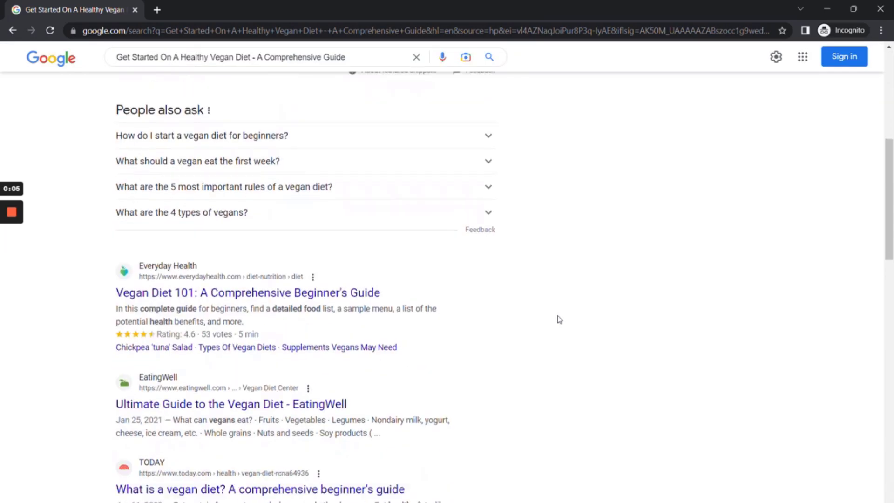
{"action": "scroll", "coordinate": [556, 321], "scroll_direction": "up", "scroll_amount": 7}
{"action": "right_click", "coordinate": [435, 156]}
{"action": "left_click", "coordinate": [465, 167]}
{"action": "right_click", "coordinate": [261, 414]}
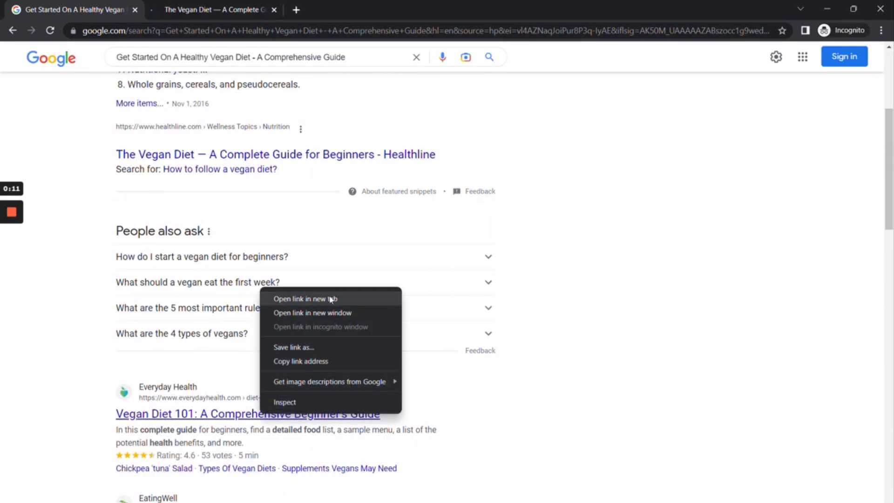
{"action": "left_click", "coordinate": [332, 300]}
{"action": "scroll", "coordinate": [373, 326], "scroll_direction": "down", "scroll_amount": 5}
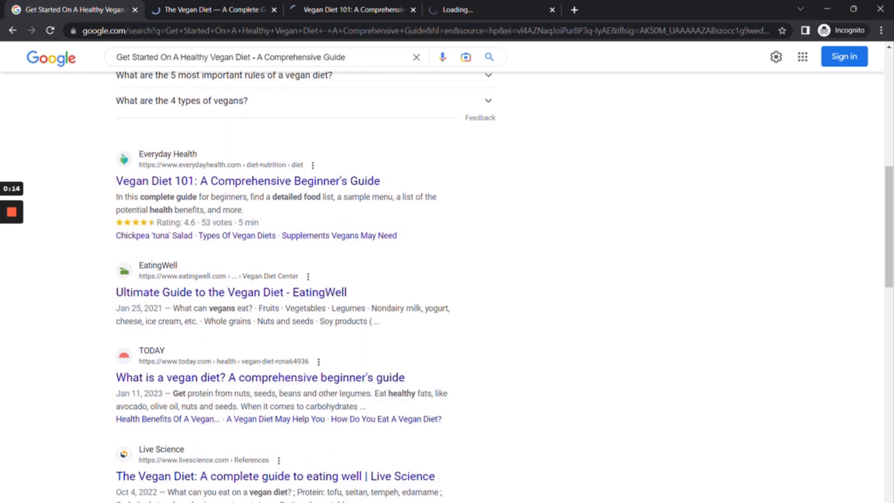
Read through the Healthline, Everyday Health and EatingWell articles, then select the Surfer title line
{"action": "left_click", "coordinate": [246, 11]}
{"action": "scroll", "coordinate": [448, 254], "scroll_direction": "down", "scroll_amount": 15}
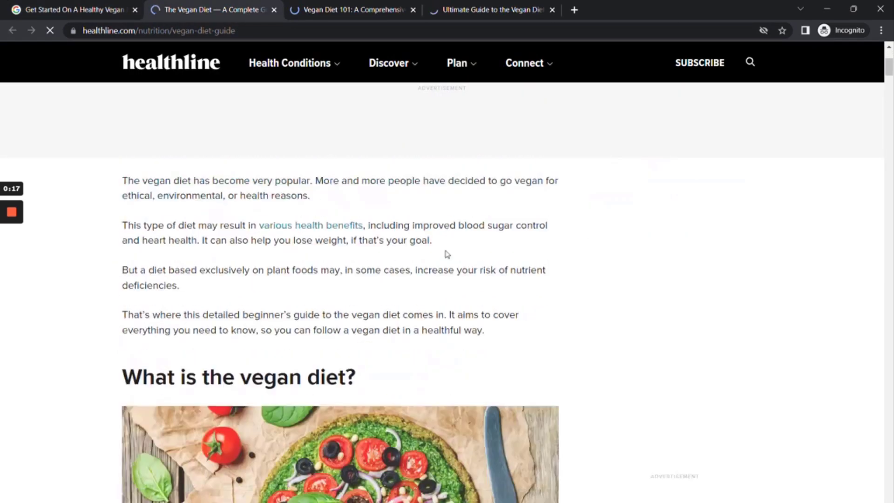
{"action": "key", "text": "ctrl+Tab"}
{"action": "scroll", "coordinate": [396, 338], "scroll_direction": "down", "scroll_amount": 8}
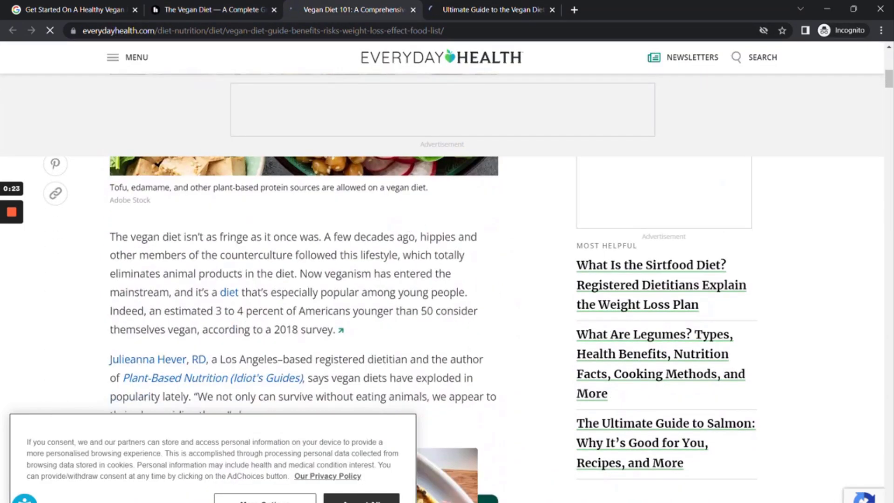
{"action": "scroll", "coordinate": [395, 338], "scroll_direction": "down", "scroll_amount": 20}
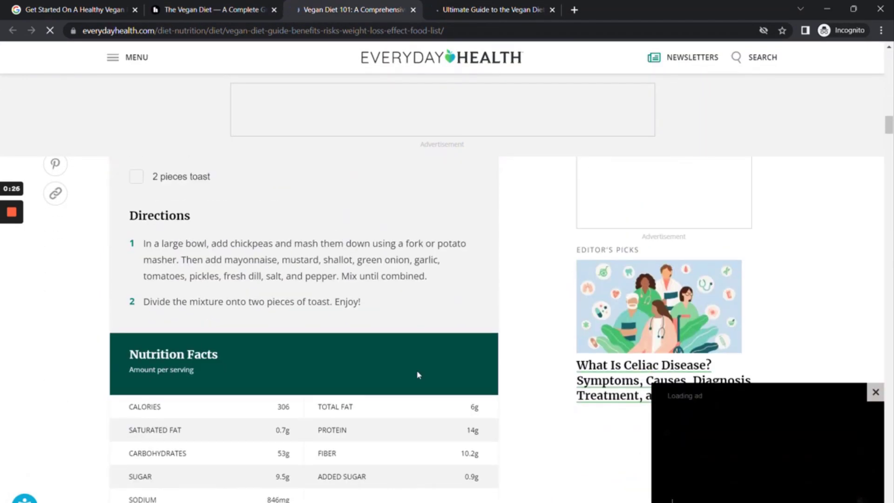
{"action": "scroll", "coordinate": [416, 371], "scroll_direction": "down", "scroll_amount": 10}
{"action": "left_click", "coordinate": [500, 14]}
{"action": "scroll", "coordinate": [416, 237], "scroll_direction": "down", "scroll_amount": 15}
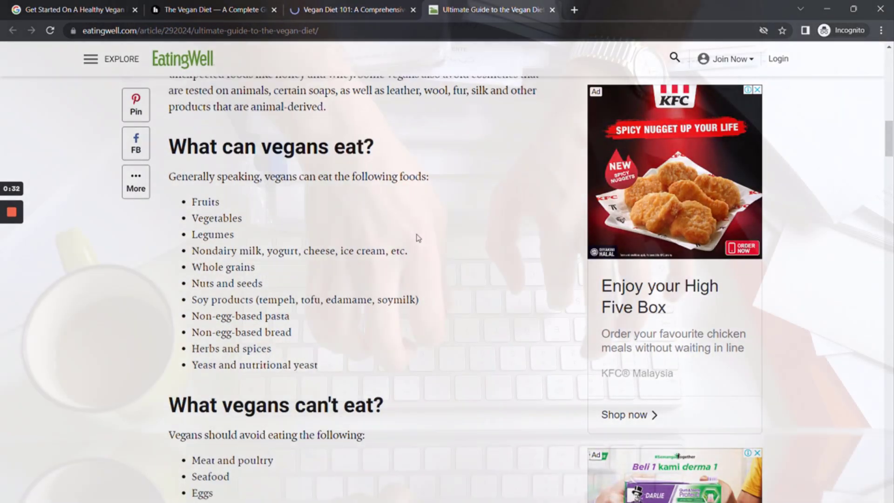
{"action": "scroll", "coordinate": [419, 237], "scroll_direction": "down", "scroll_amount": 10}
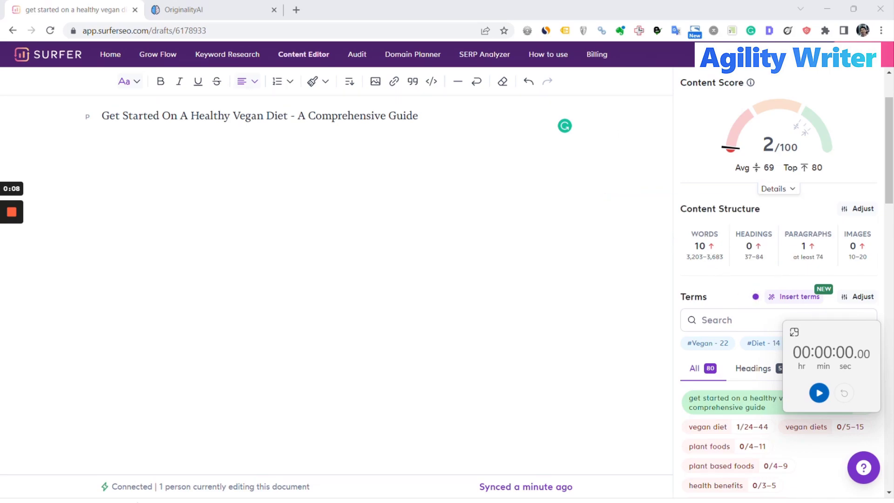
{"action": "left_click_drag", "start_coordinate": [101, 116], "coordinate": [419, 117]}
{"action": "key", "text": "ctrl+c"}
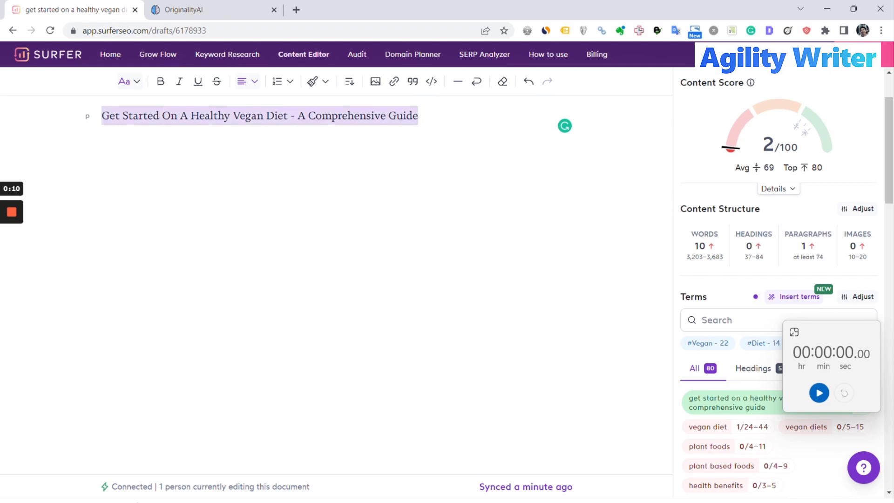
{"action": "key", "text": "alt+Tab"}
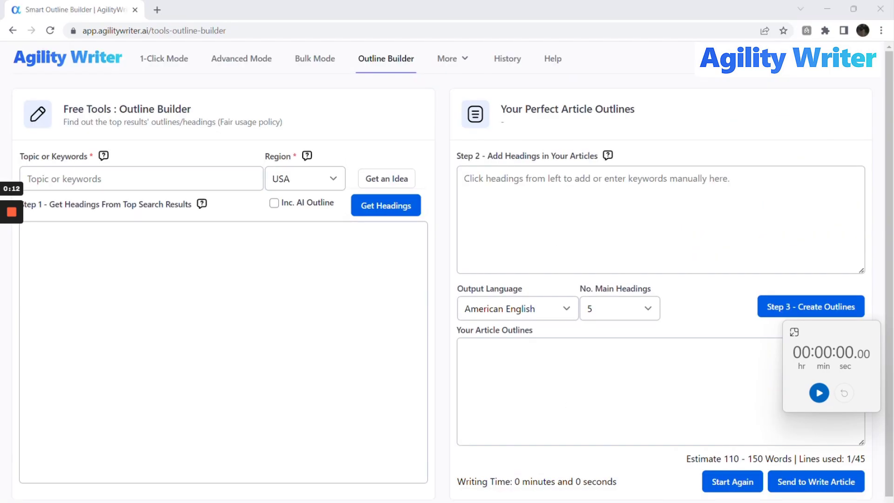
Paste the vegan diet guide title as the topic, choose 7 main headings, and fetch top-result headings
{"action": "left_click", "coordinate": [190, 173]}
{"action": "key", "text": "ctrl+v"}
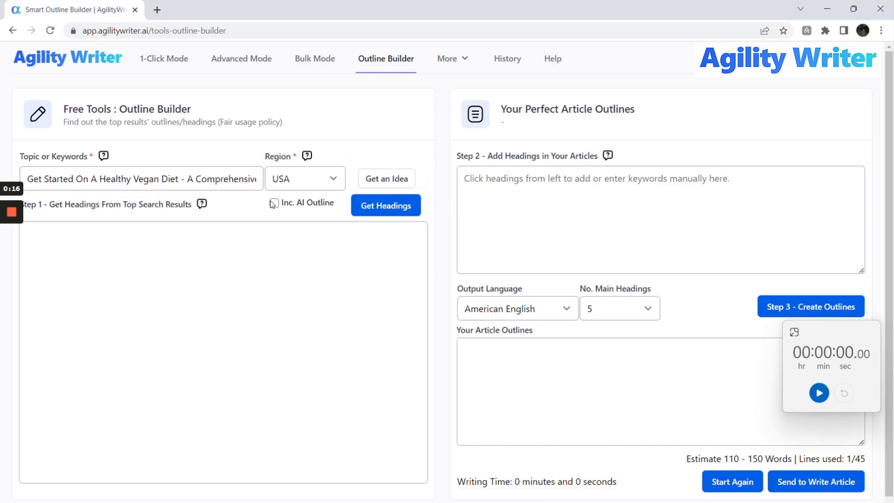
{"action": "left_click", "coordinate": [636, 309]}
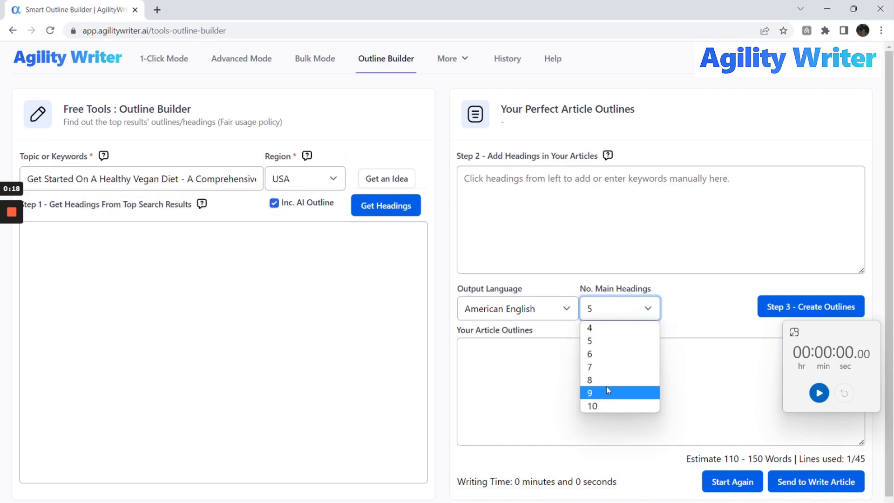
{"action": "left_click", "coordinate": [614, 368]}
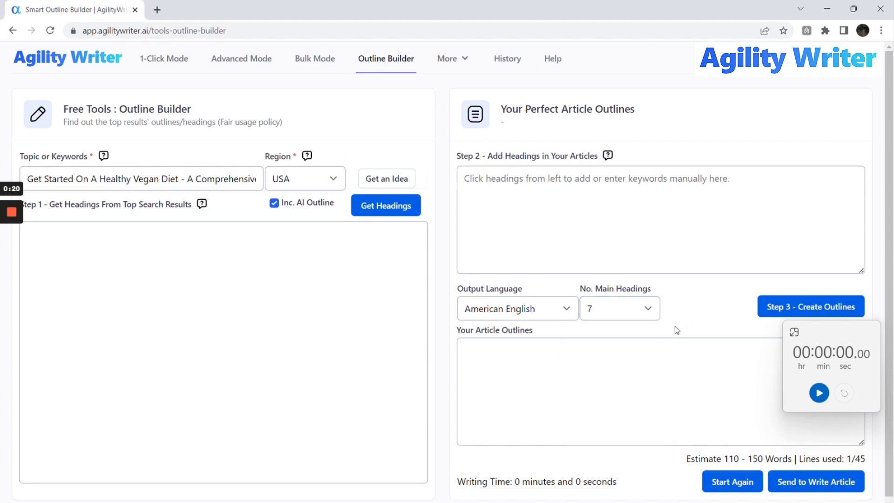
{"action": "left_click", "coordinate": [393, 211]}
{"action": "left_click", "coordinate": [818, 392]}
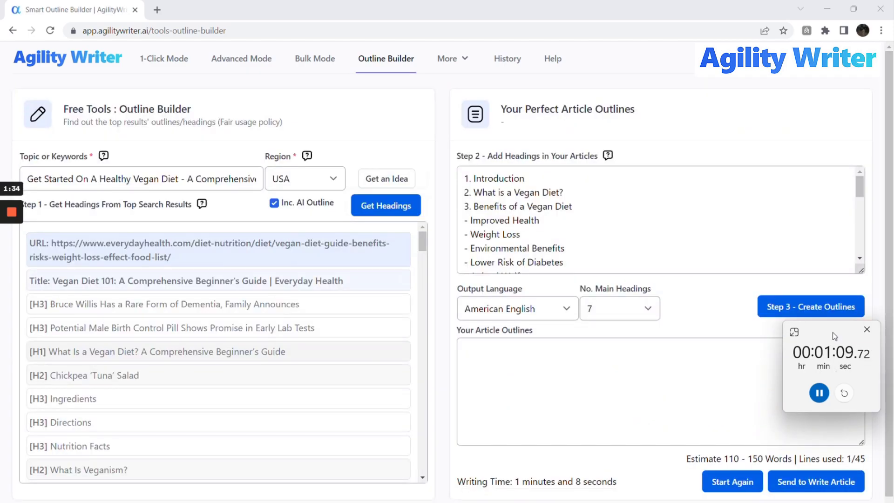
{"action": "left_click", "coordinate": [523, 234]}
{"action": "left_click_drag", "start_coordinate": [860, 187], "coordinate": [860, 245]}
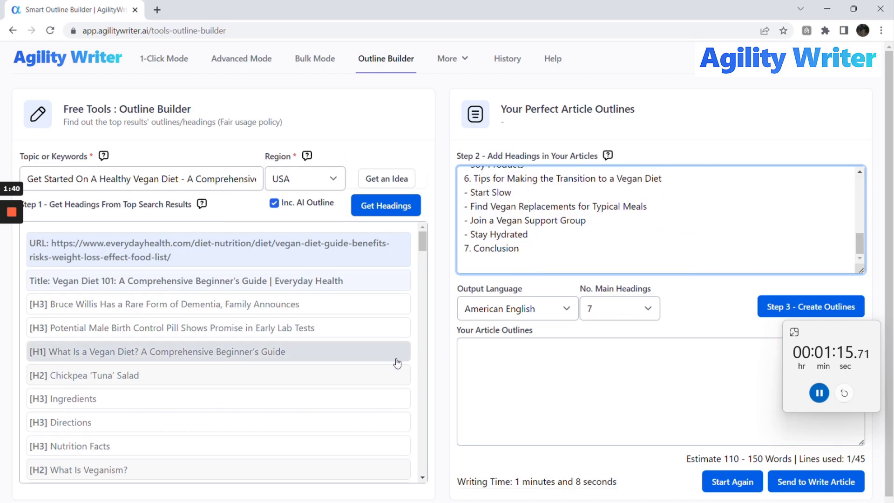
{"action": "scroll", "coordinate": [341, 315], "scroll_direction": "down", "scroll_amount": 1}
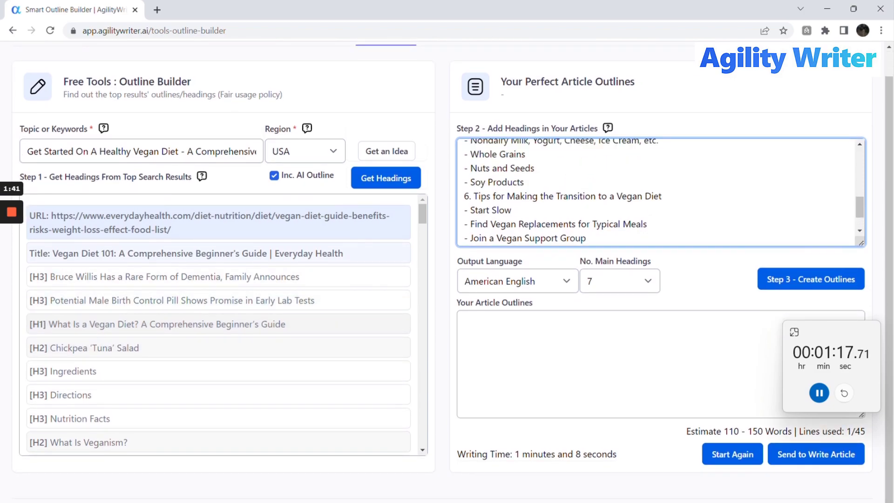
{"action": "scroll", "coordinate": [219, 326], "scroll_direction": "down", "scroll_amount": 1}
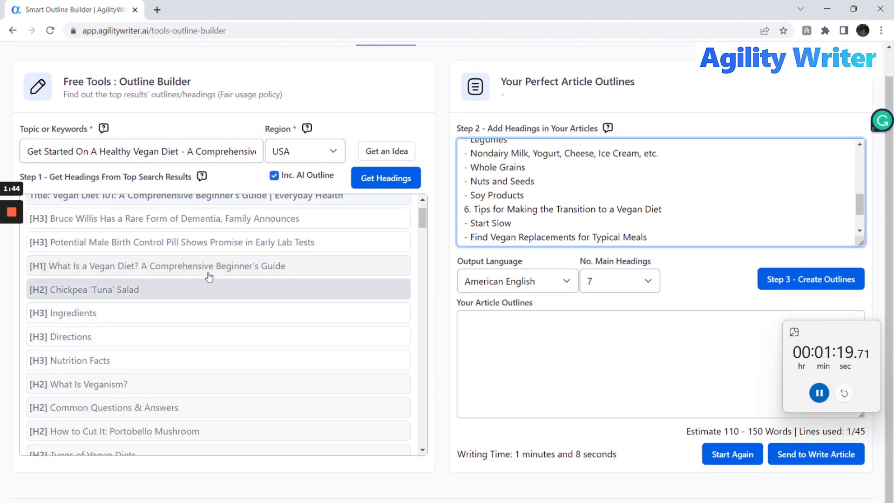
{"action": "scroll", "coordinate": [196, 333], "scroll_direction": "down", "scroll_amount": 1}
{"action": "scroll", "coordinate": [196, 332], "scroll_direction": "down", "scroll_amount": 1}
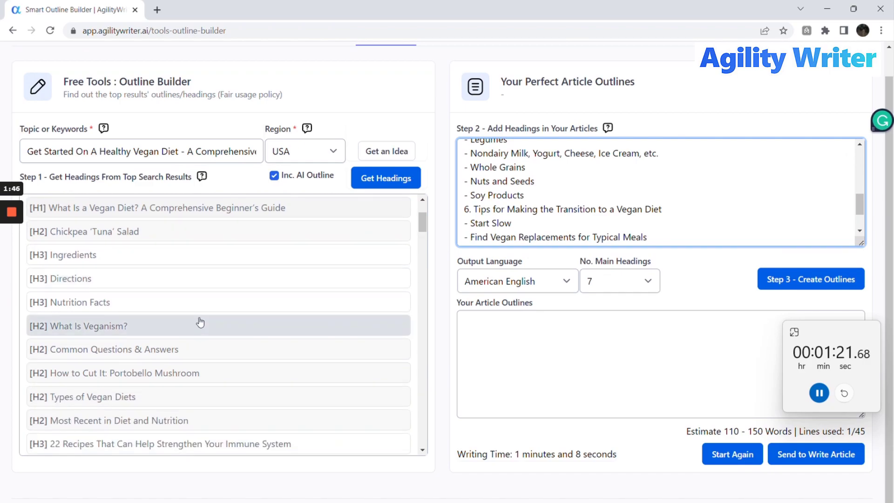
{"action": "scroll", "coordinate": [657, 191], "scroll_direction": "down", "scroll_amount": 1}
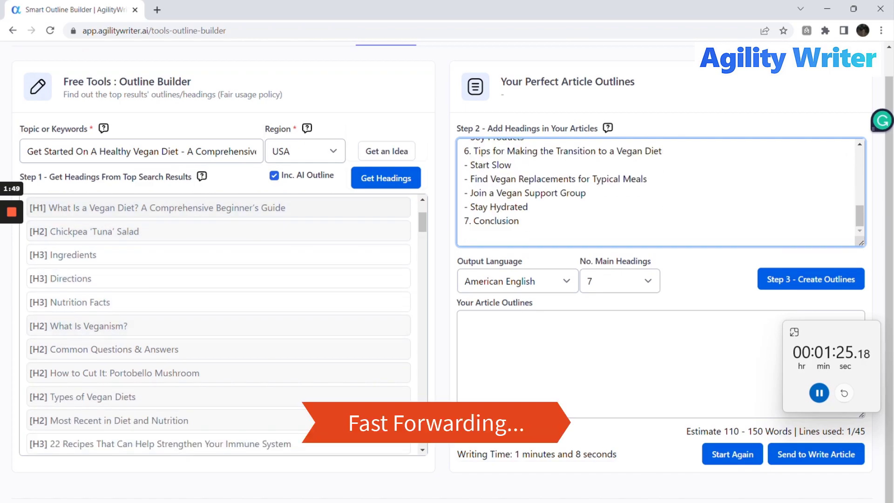
{"action": "left_click", "coordinate": [99, 303]}
{"action": "left_click", "coordinate": [250, 328]}
{"action": "scroll", "coordinate": [280, 364], "scroll_direction": "down", "scroll_amount": 2}
{"action": "scroll", "coordinate": [172, 364], "scroll_direction": "down", "scroll_amount": 6}
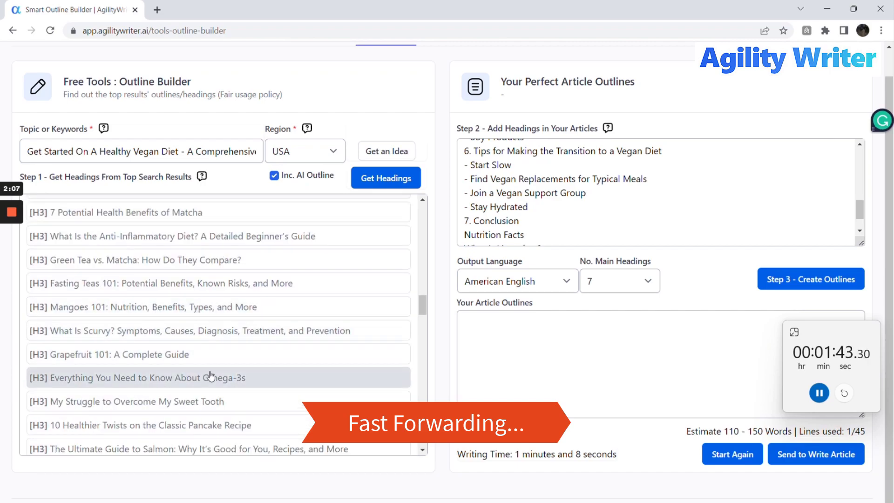
{"action": "scroll", "coordinate": [157, 276], "scroll_direction": "down", "scroll_amount": 5}
{"action": "scroll", "coordinate": [157, 276], "scroll_direction": "down", "scroll_amount": 10}
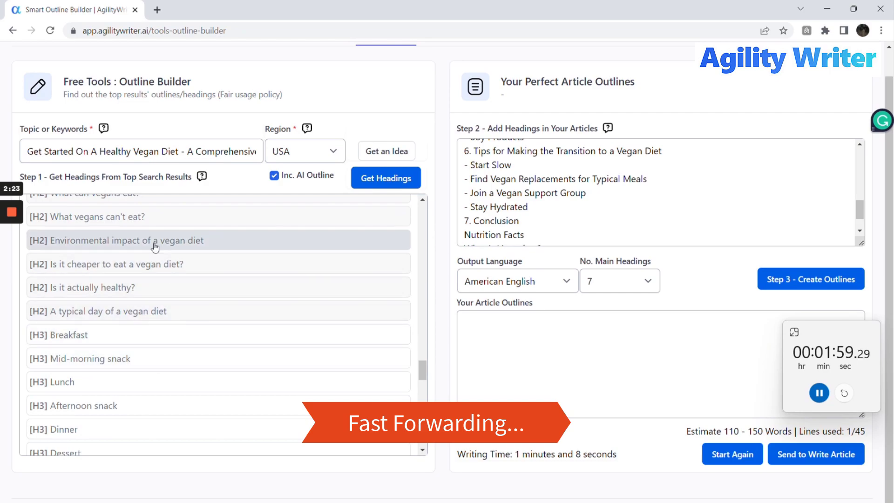
{"action": "scroll", "coordinate": [191, 331], "scroll_direction": "down", "scroll_amount": 10}
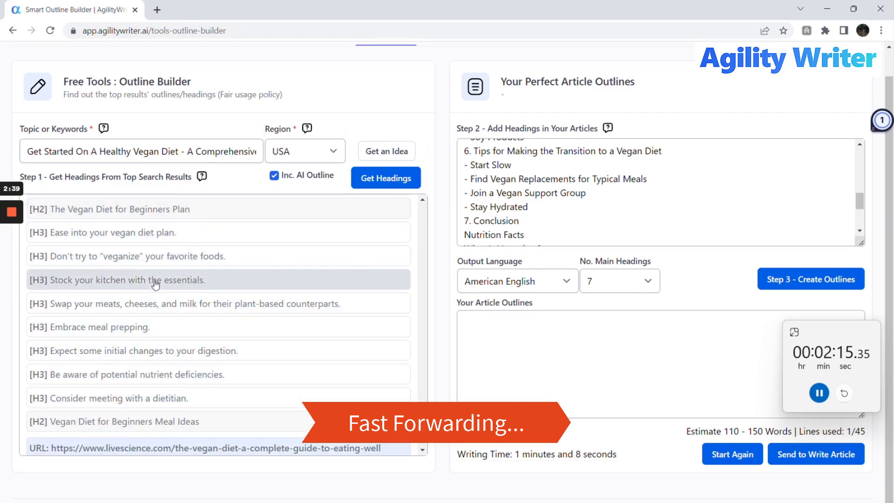
{"action": "scroll", "coordinate": [237, 348], "scroll_direction": "down", "scroll_amount": 5}
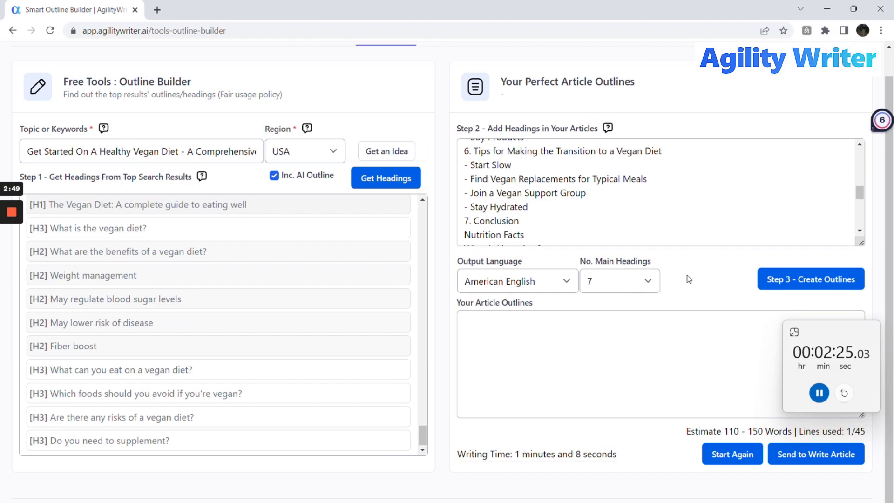
{"action": "left_click", "coordinate": [656, 282]}
Set 8 main headings and generate the outline, reviewing it from Introduction to Conclusion
{"action": "left_click", "coordinate": [606, 354]}
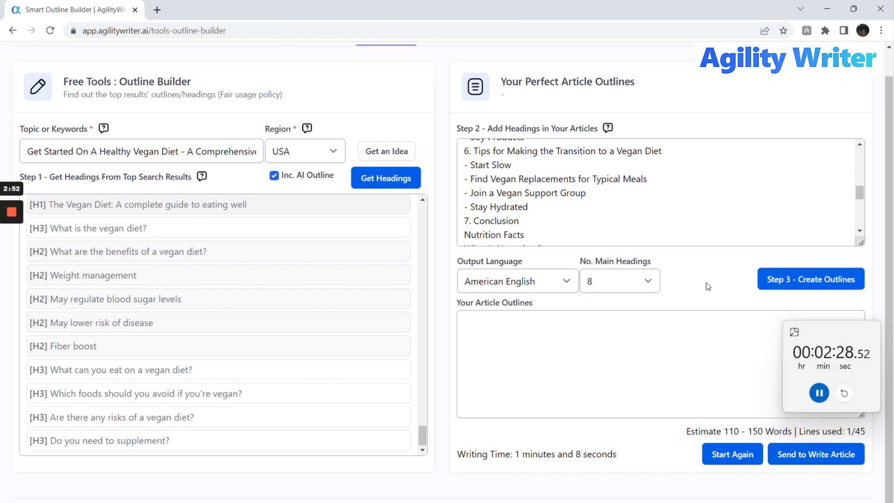
{"action": "left_click", "coordinate": [791, 281]}
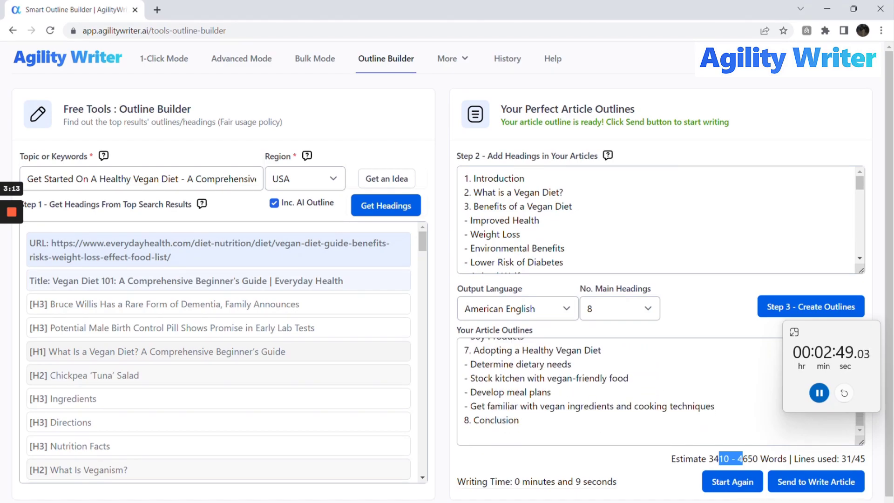
{"action": "scroll", "coordinate": [447, 270], "scroll_direction": "down", "scroll_amount": 1}
{"action": "scroll", "coordinate": [605, 363], "scroll_direction": "up", "scroll_amount": 3}
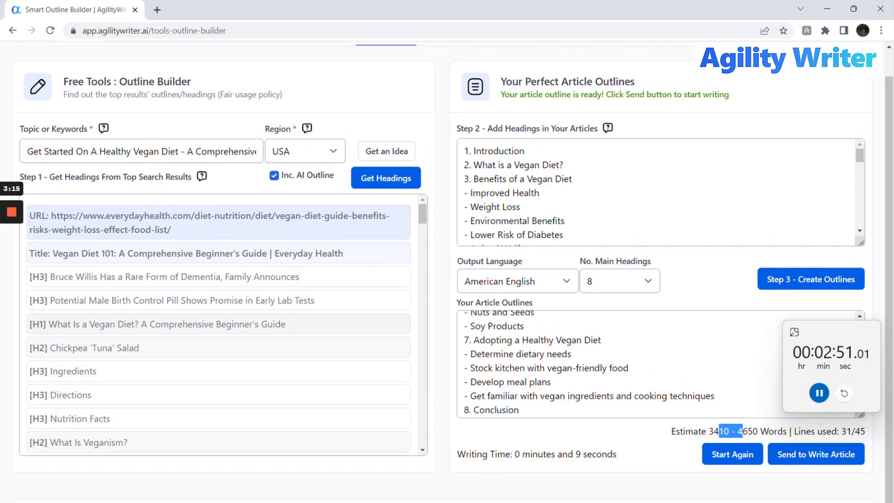
{"action": "scroll", "coordinate": [606, 363], "scroll_direction": "up", "scroll_amount": 3}
{"action": "scroll", "coordinate": [606, 364], "scroll_direction": "up", "scroll_amount": 4}
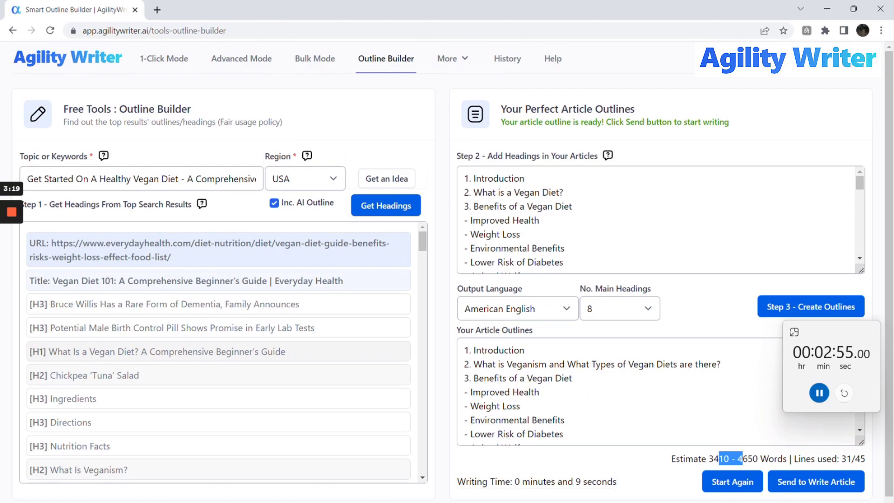
{"action": "key", "text": "alt+Tab"}
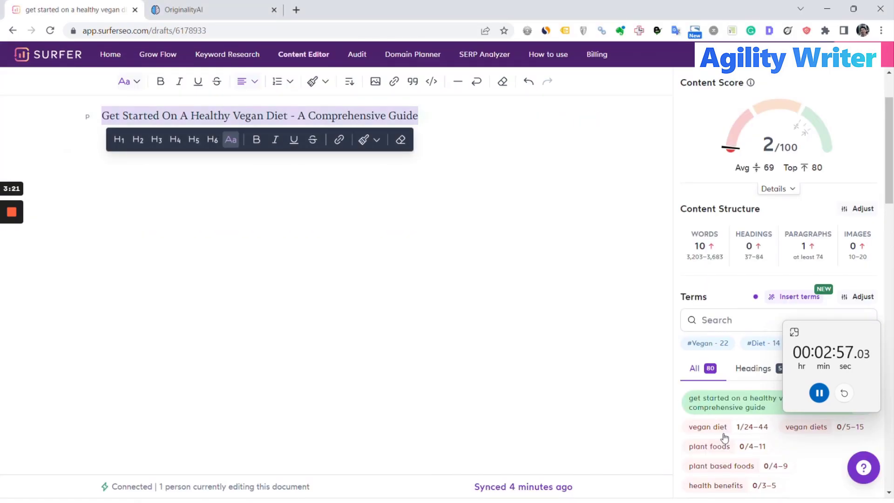
Filter Surfer's terms to Headings and copy the plant foods and plant based foods terms
{"action": "left_click", "coordinate": [760, 370]}
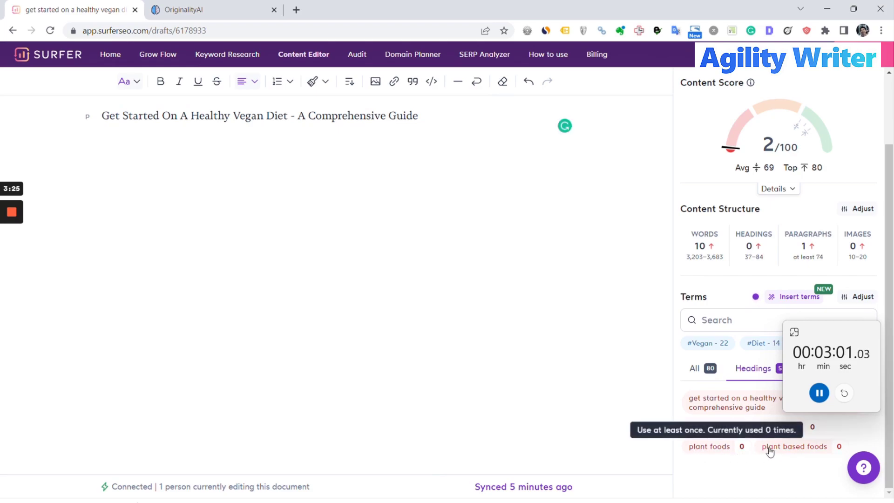
{"action": "left_click_drag", "start_coordinate": [825, 451], "coordinate": [692, 452]}
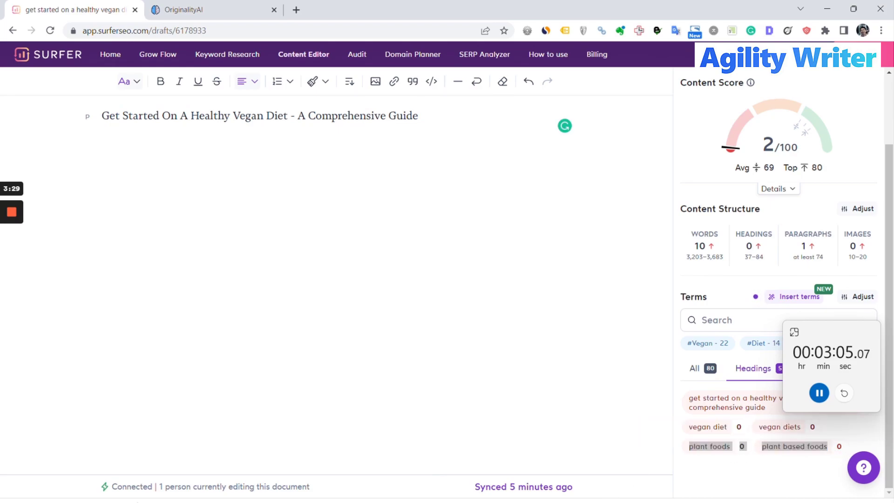
{"action": "key", "text": "alt+Tab"}
{"action": "scroll", "coordinate": [591, 391], "scroll_direction": "down", "scroll_amount": 5}
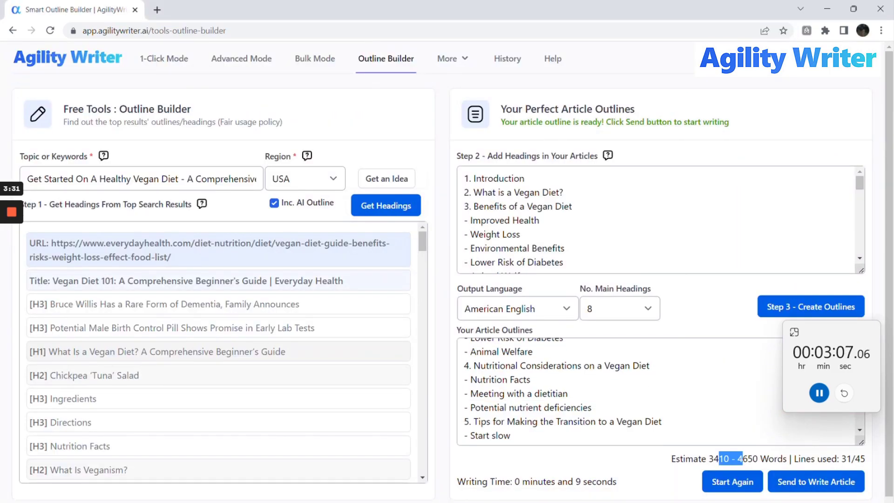
Append '(plant foods)' to the Benefits of a Vegan Diet heading, removing stray pasted words
{"action": "scroll", "coordinate": [592, 391], "scroll_direction": "down", "scroll_amount": 2}
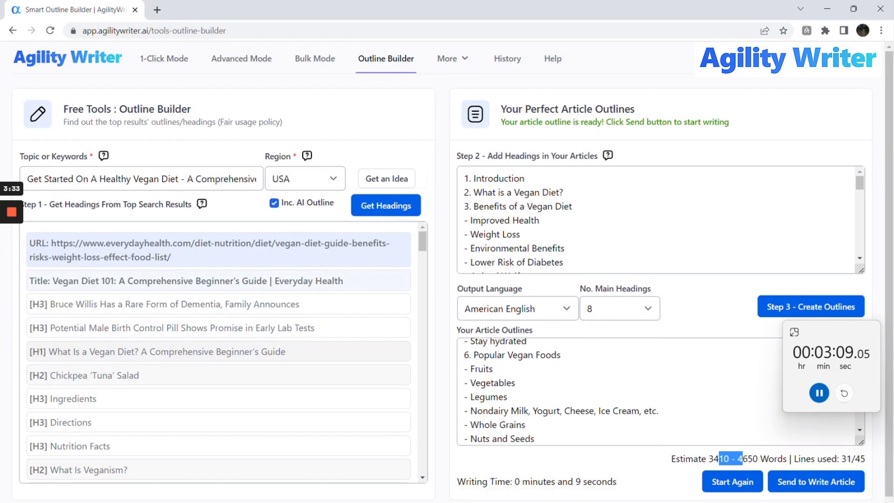
{"action": "scroll", "coordinate": [614, 392], "scroll_direction": "down", "scroll_amount": 2}
{"action": "scroll", "coordinate": [615, 391], "scroll_direction": "down", "scroll_amount": 2}
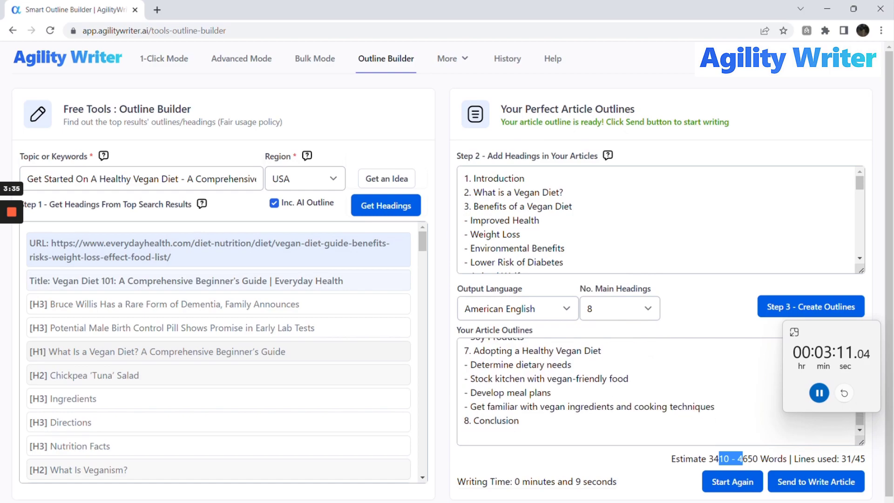
{"action": "scroll", "coordinate": [615, 391], "scroll_direction": "up", "scroll_amount": 10}
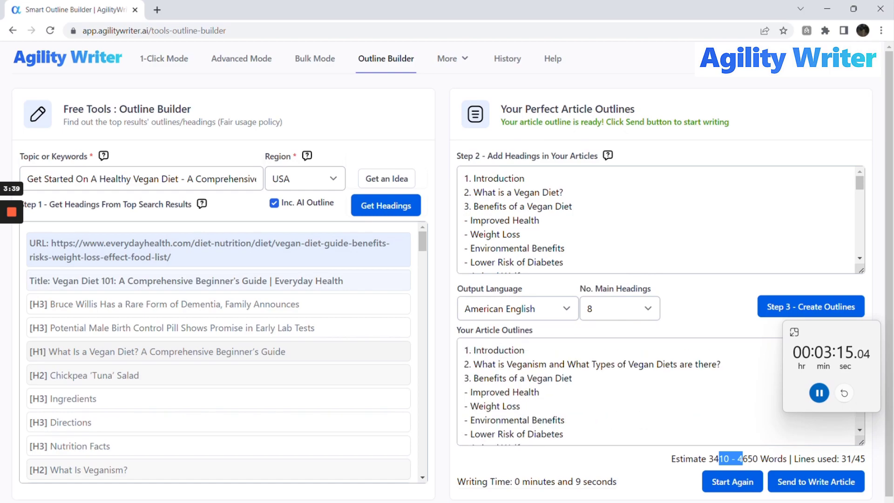
{"action": "left_click", "coordinate": [573, 378]}
{"action": "type", "text": "(plant foods)"}
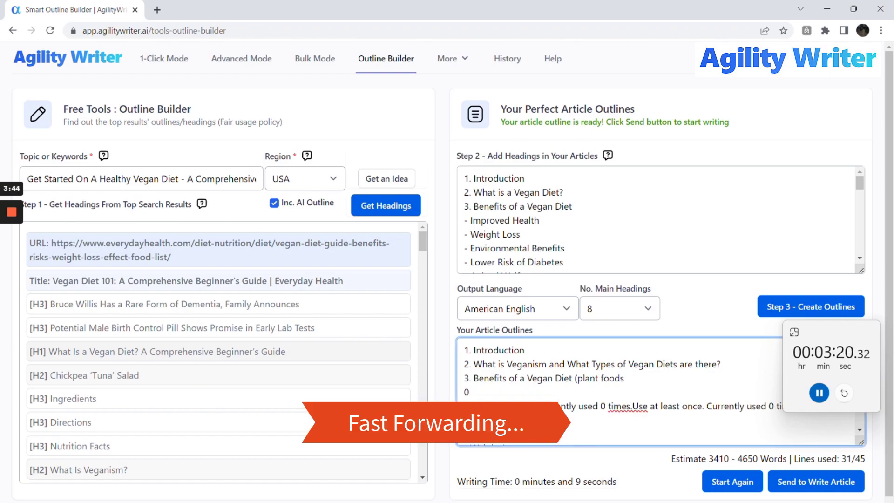
{"action": "key", "text": "ctrl+shift+Left"}
{"action": "key", "text": "ctrl+shift+Left"}
{"action": "key", "text": "BackSpace"}
{"action": "key", "text": "Delete"}
Append '(Plant Foods)' to the Popular Vegan Foods heading
{"action": "scroll", "coordinate": [615, 391], "scroll_direction": "down", "scroll_amount": 2}
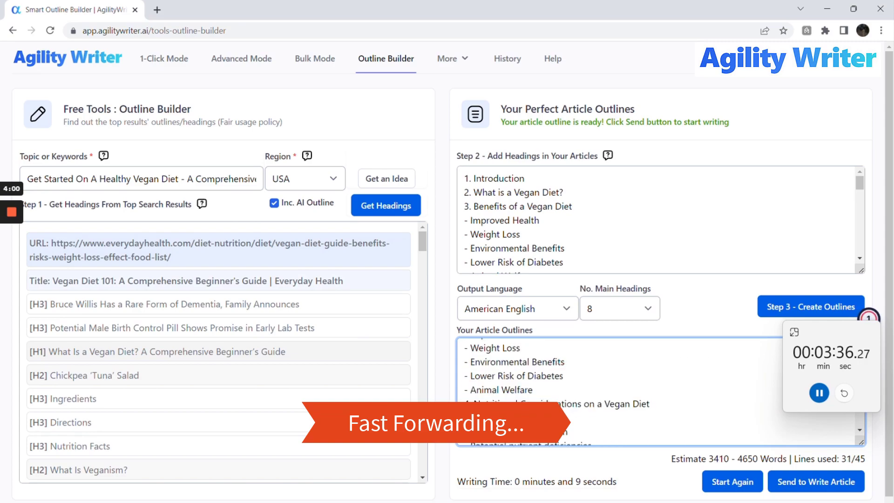
{"action": "scroll", "coordinate": [614, 391], "scroll_direction": "down", "scroll_amount": 3}
{"action": "type", "text": "plant foods)"}
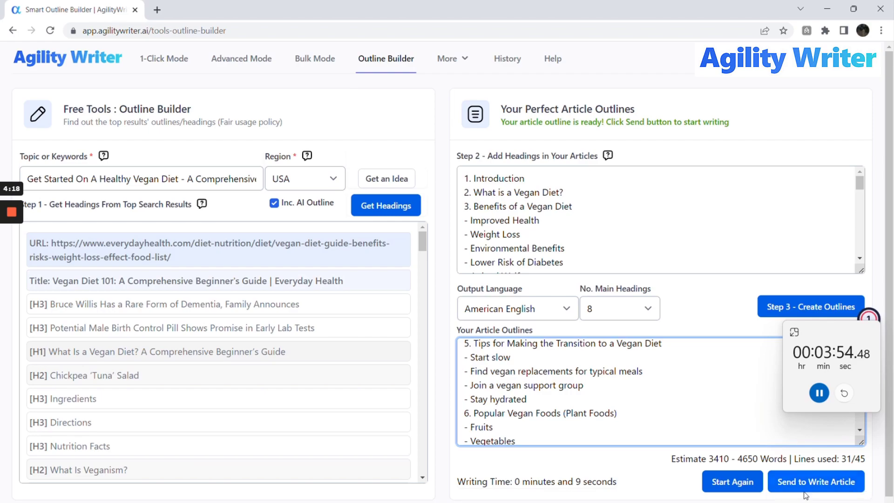
Send the outline to Advanced Mode article writing and check its 3410-word estimate
{"action": "left_click", "coordinate": [816, 482]}
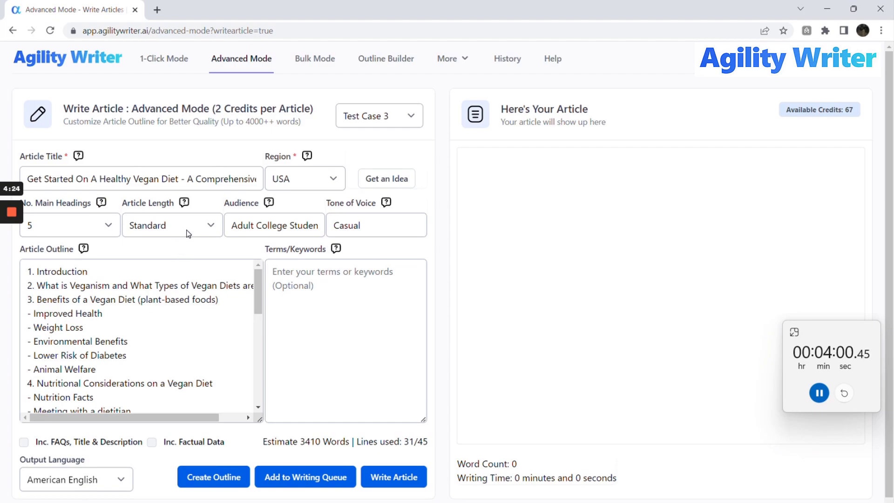
{"action": "left_click_drag", "start_coordinate": [301, 442], "coordinate": [340, 458]}
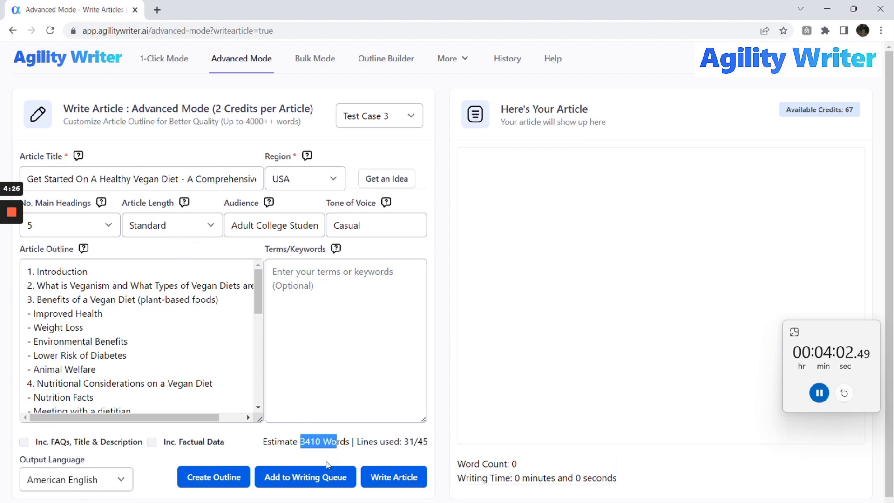
{"action": "key", "text": "alt+Tab"}
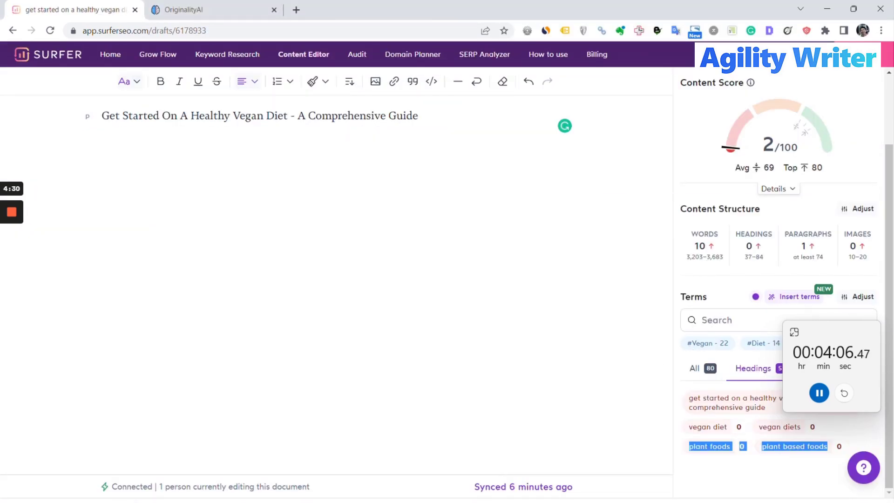
Copy all Surfer suggested terms, vegan diet through lower risk, into Agility Writer's keywords field
{"action": "key", "text": "alt+Tab"}
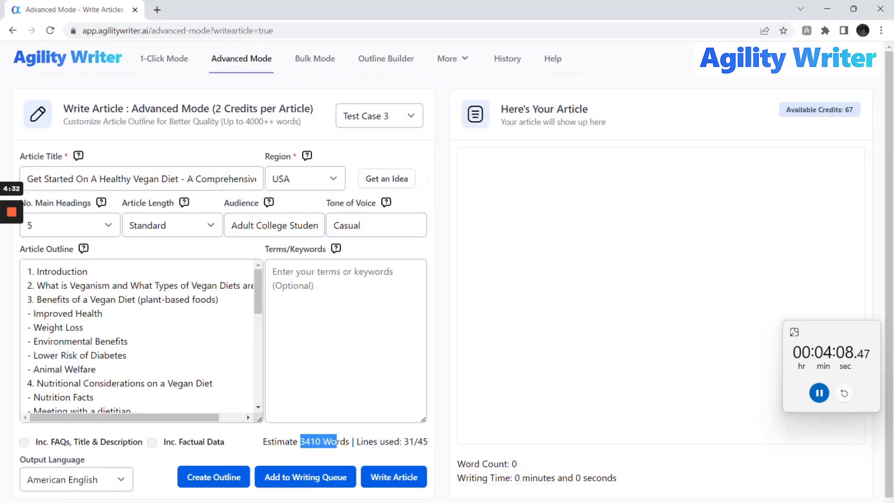
{"action": "key", "text": "alt+Tab"}
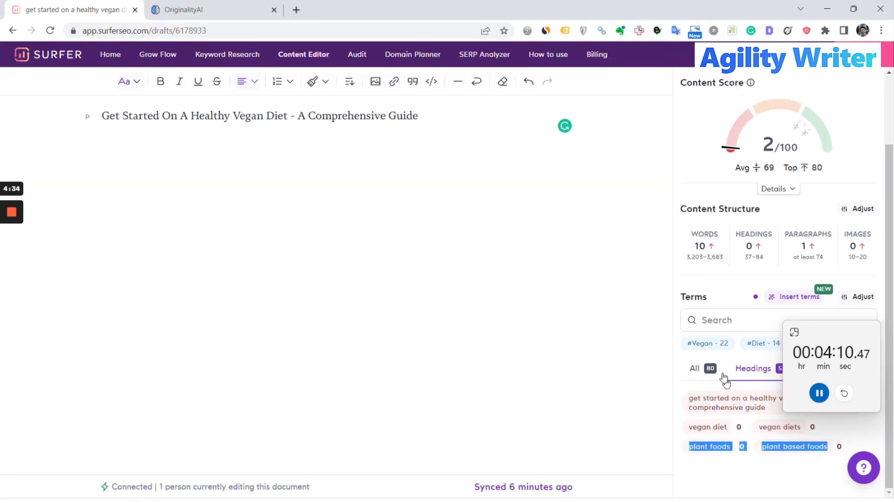
{"action": "left_click", "coordinate": [697, 369]}
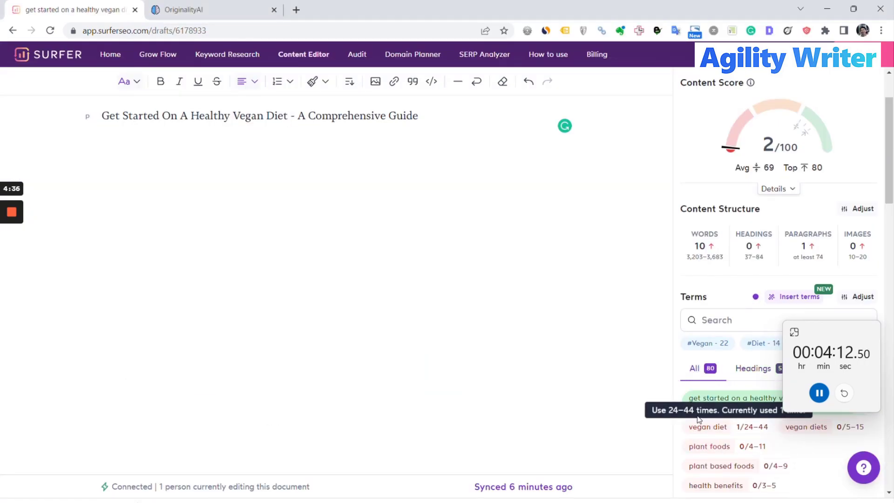
{"action": "left_click_drag", "start_coordinate": [690, 427], "coordinate": [800, 479]}
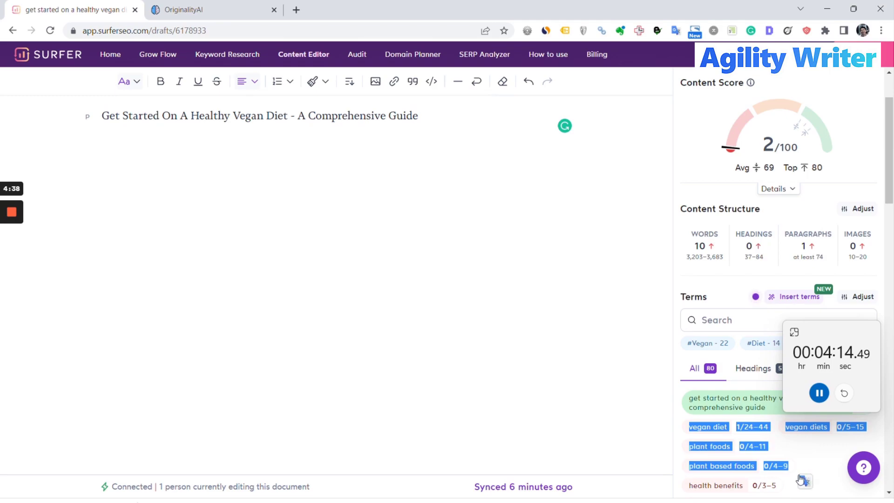
{"action": "scroll", "coordinate": [799, 478], "scroll_direction": "down", "scroll_amount": 15}
{"action": "scroll", "coordinate": [781, 435], "scroll_direction": "down", "scroll_amount": 6}
{"action": "left_click", "coordinate": [769, 454], "text": "shift"}
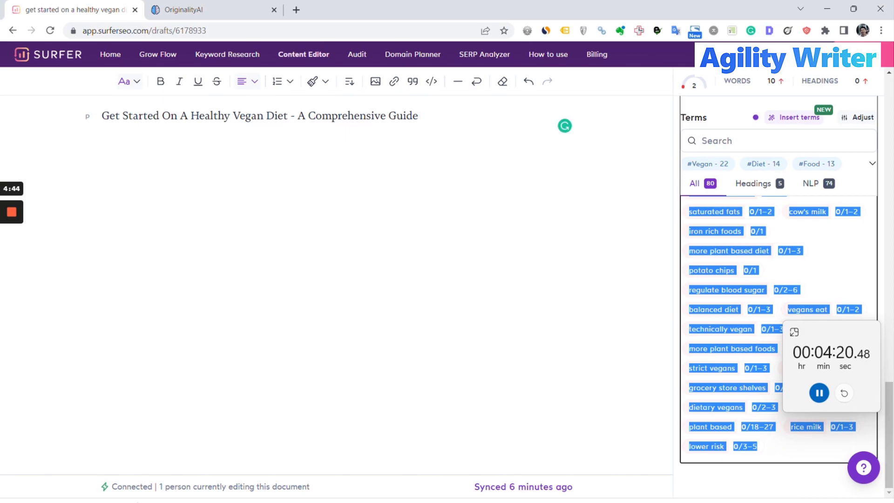
{"action": "key", "text": "alt+Tab"}
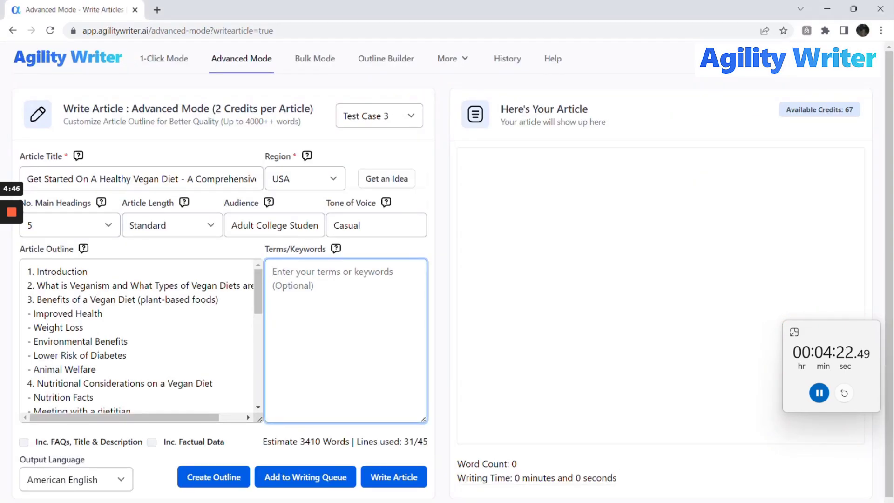
{"action": "key", "text": "ctrl+v"}
Clear the Audience field, enable Inc. Factual Data, and start writing the article
{"action": "left_click", "coordinate": [277, 226]}
{"action": "key", "text": "ctrl+a"}
{"action": "key", "text": "BackSpace"}
{"action": "key", "text": "alt+Tab"}
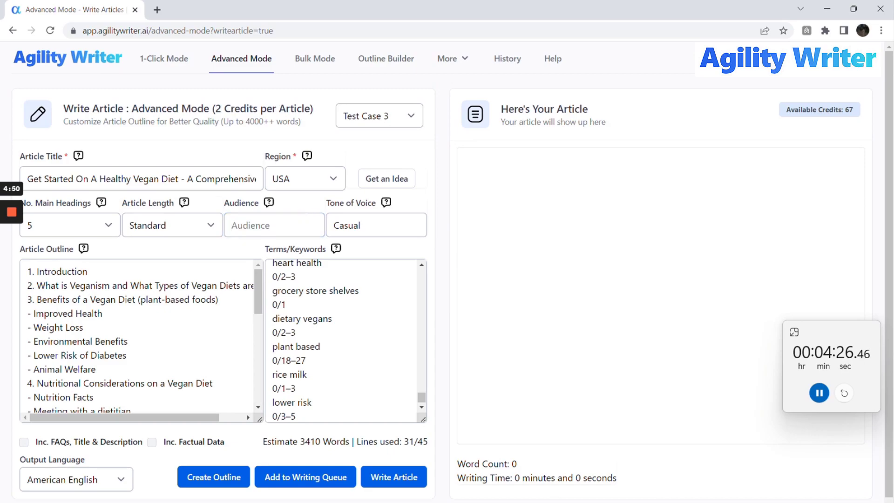
{"action": "left_click", "coordinate": [152, 442]}
{"action": "left_click", "coordinate": [312, 459]}
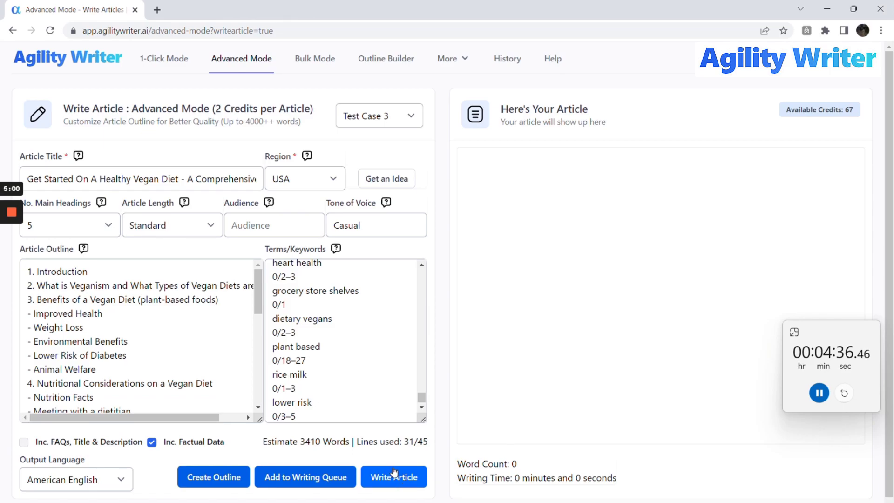
{"action": "left_click", "coordinate": [395, 482]}
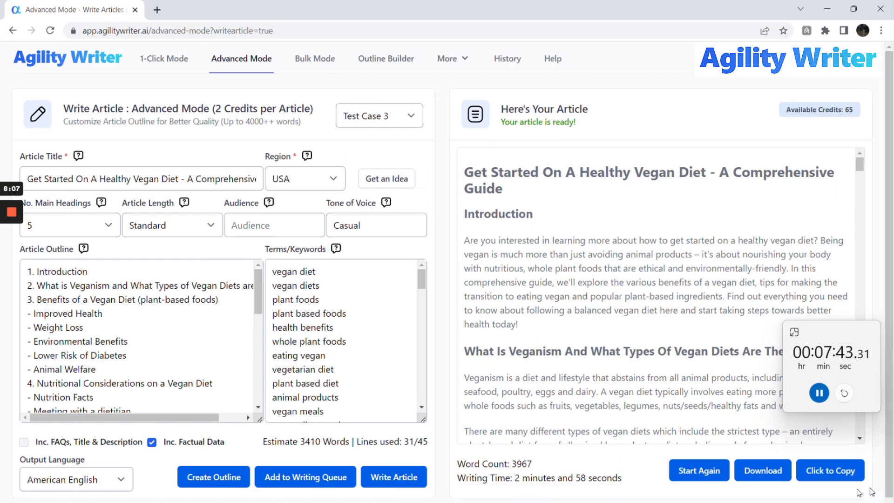
Copy the finished 3,967-word vegan diet article and skim through it
{"action": "left_click", "coordinate": [832, 472]}
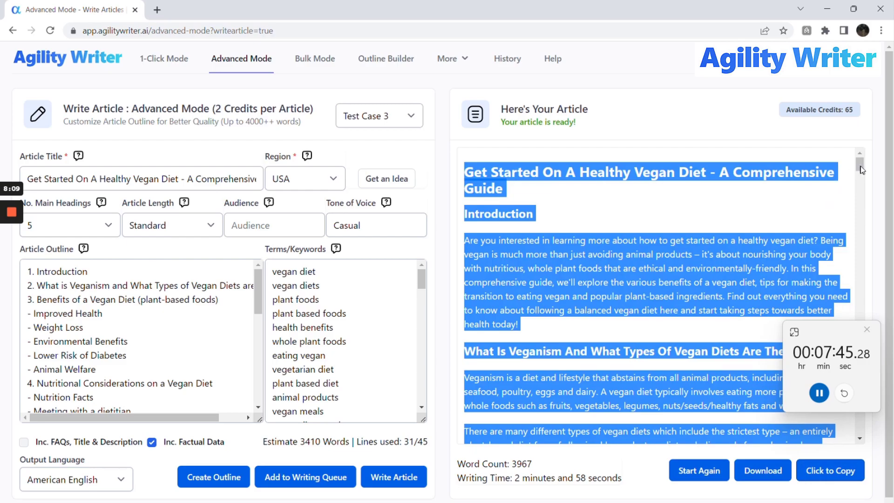
{"action": "scroll", "coordinate": [825, 202], "scroll_direction": "down", "scroll_amount": 15}
{"action": "left_click", "coordinate": [878, 408]}
{"action": "scroll", "coordinate": [878, 409], "scroll_direction": "down", "scroll_amount": 5}
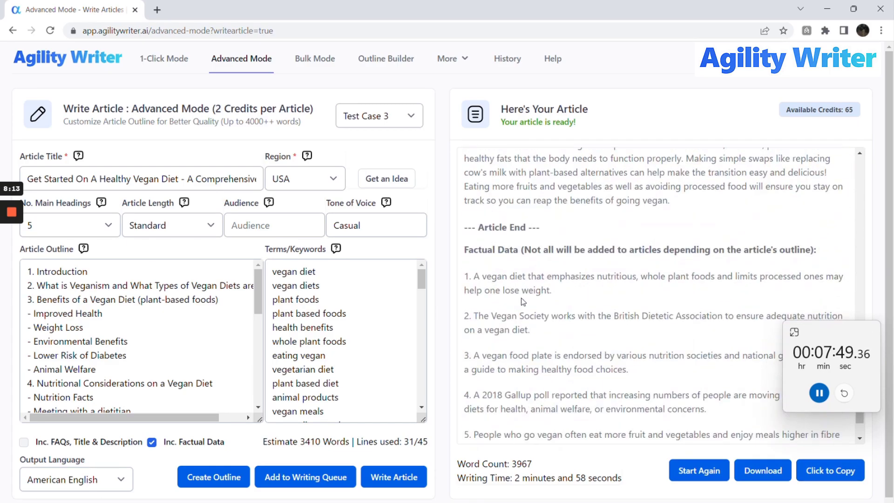
{"action": "scroll", "coordinate": [657, 294], "scroll_direction": "down", "scroll_amount": 6}
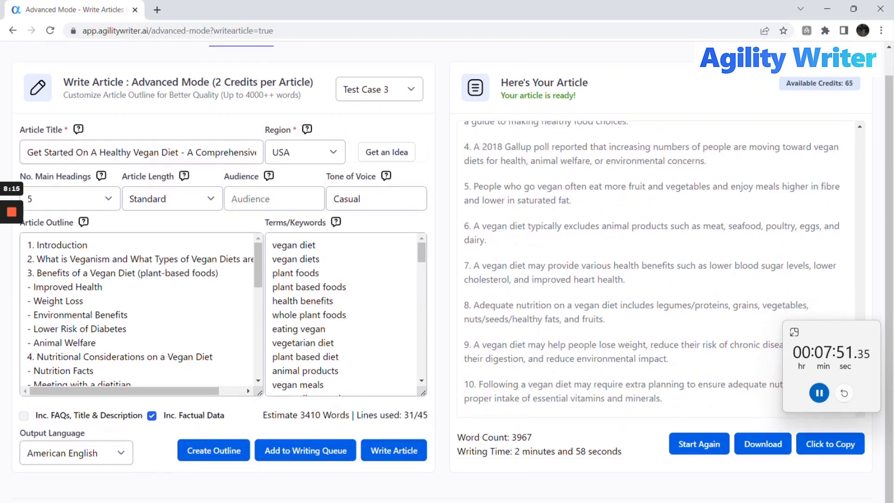
{"action": "key", "text": "alt+Tab"}
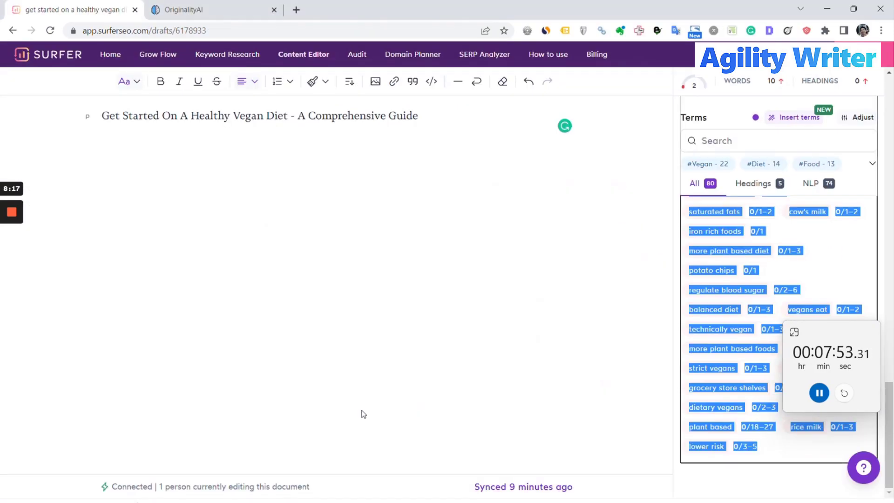
Replace the Surfer title with the pasted article and delete the Article End and Factual Data block
{"action": "left_click", "coordinate": [343, 116]}
{"action": "key", "text": "ctrl+a"}
{"action": "key", "text": "BackSpace"}
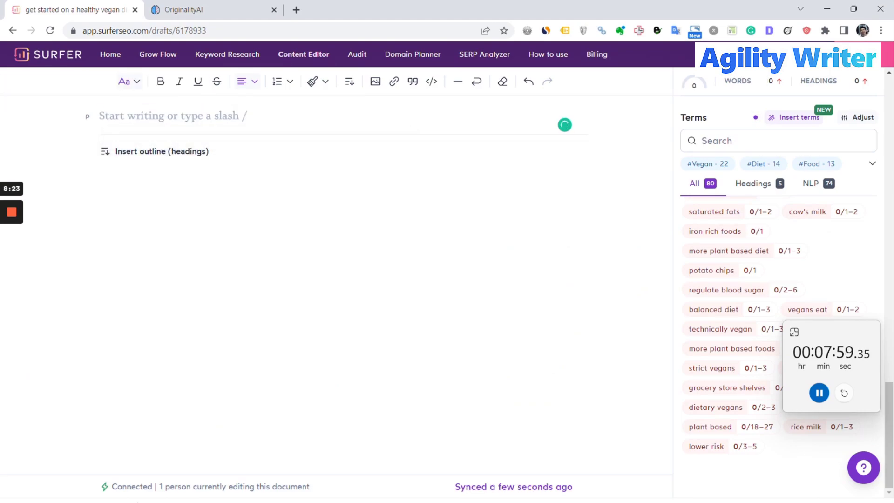
{"action": "key", "text": "ctrl+v"}
{"action": "scroll", "coordinate": [326, 279], "scroll_direction": "up", "scroll_amount": 2}
{"action": "scroll", "coordinate": [326, 279], "scroll_direction": "up", "scroll_amount": 5}
{"action": "left_click_drag", "start_coordinate": [95, 193], "coordinate": [279, 471]}
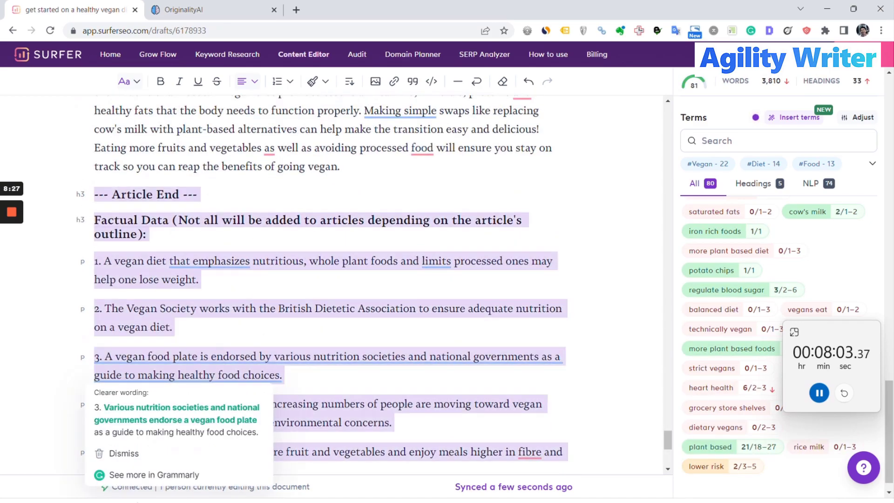
{"action": "key", "text": "BackSpace"}
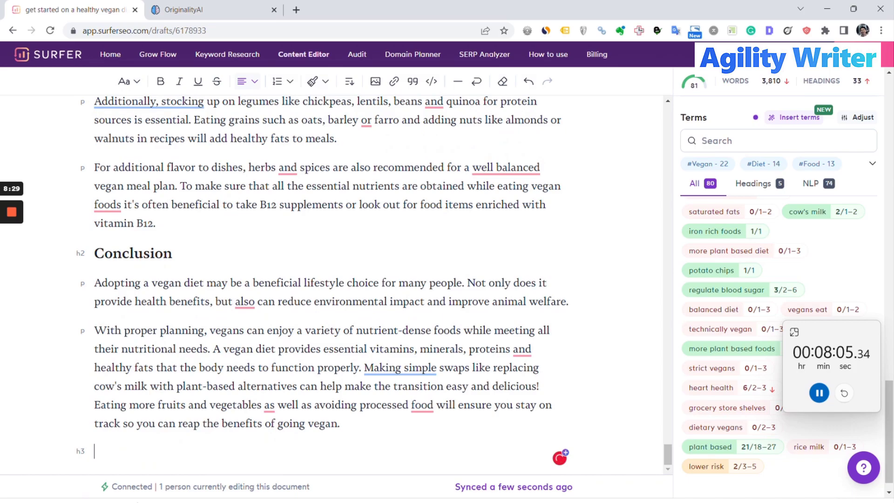
{"action": "scroll", "coordinate": [787, 214], "scroll_direction": "up", "scroll_amount": 10}
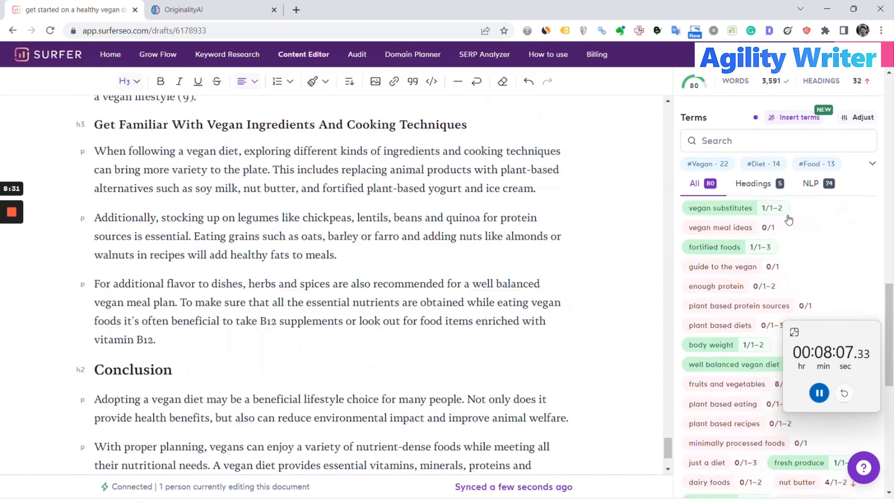
{"action": "scroll", "coordinate": [790, 217], "scroll_direction": "up", "scroll_amount": 10}
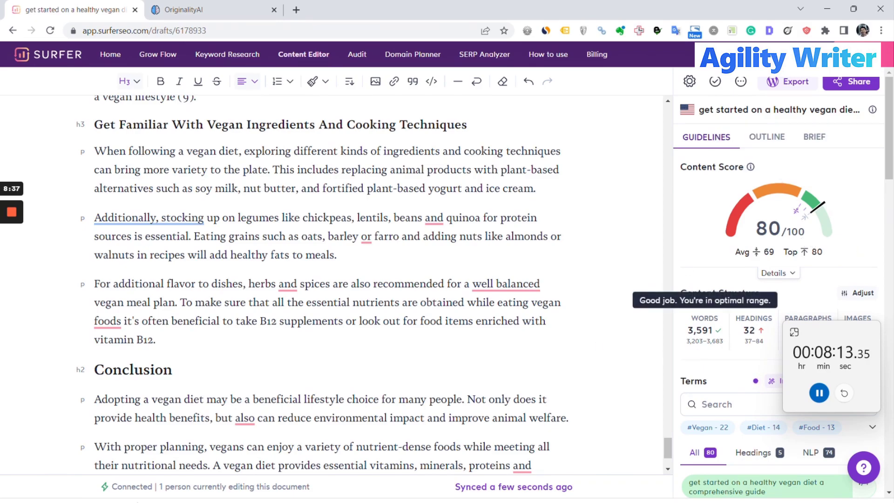
Copy the whole 3,591-word article and ready Originality.ai's Content Scan input
{"action": "left_click", "coordinate": [328, 236]}
{"action": "key", "text": "ctrl+a"}
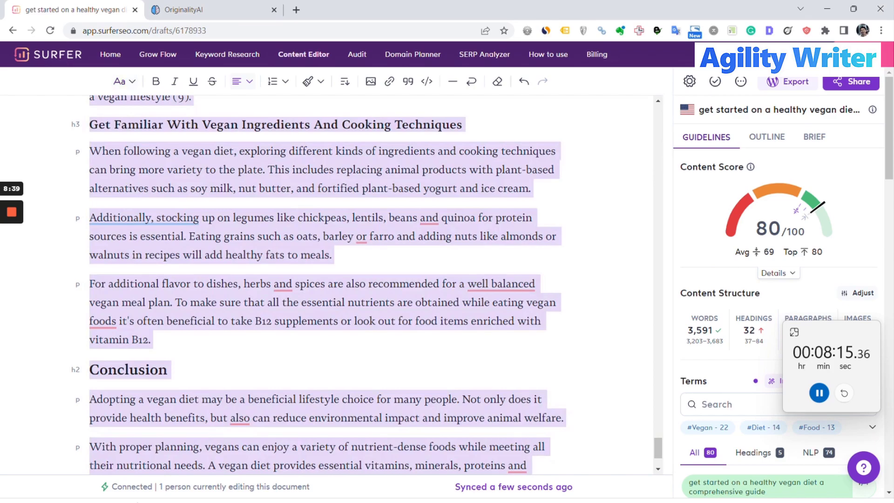
{"action": "key", "text": "ctrl+Tab"}
{"action": "left_click", "coordinate": [414, 191]}
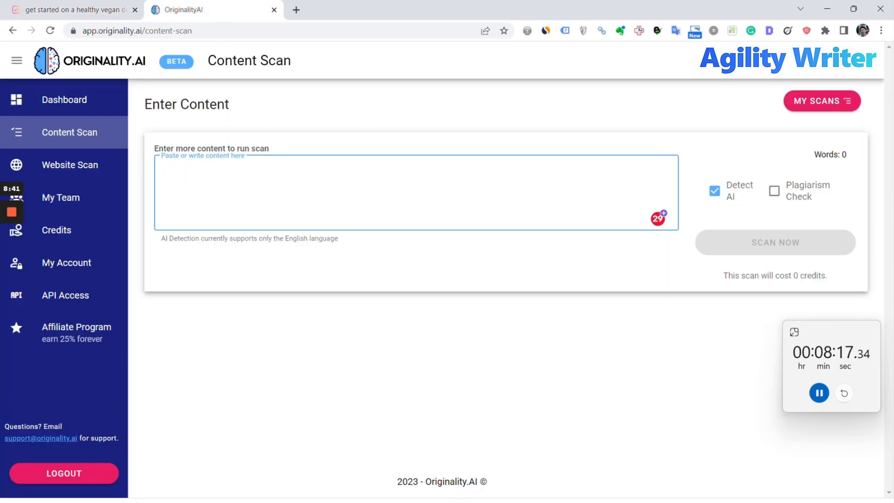
Paste the 3,441-word article into Originality.ai and scan it: 99% original, 1% AI
{"action": "key", "text": "ctrl+v"}
{"action": "scroll", "coordinate": [698, 237], "scroll_direction": "down", "scroll_amount": 2}
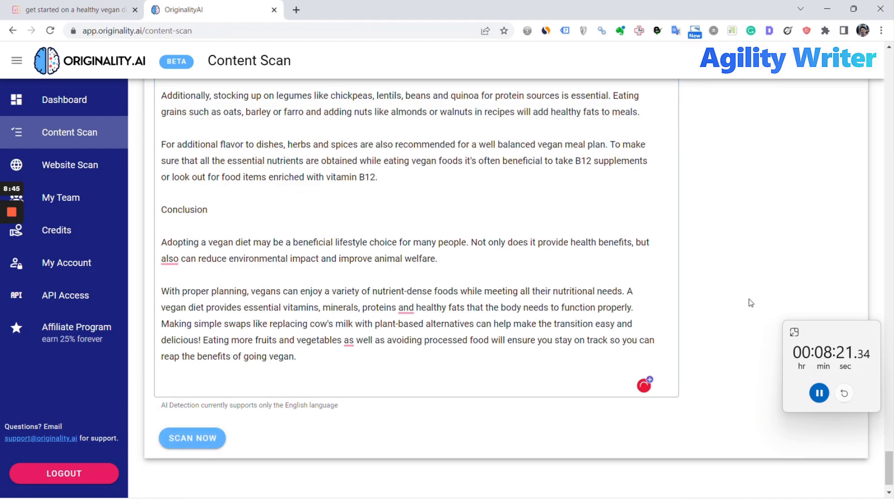
{"action": "scroll", "coordinate": [760, 294], "scroll_direction": "up", "scroll_amount": 10}
{"action": "scroll", "coordinate": [760, 292], "scroll_direction": "up", "scroll_amount": 15}
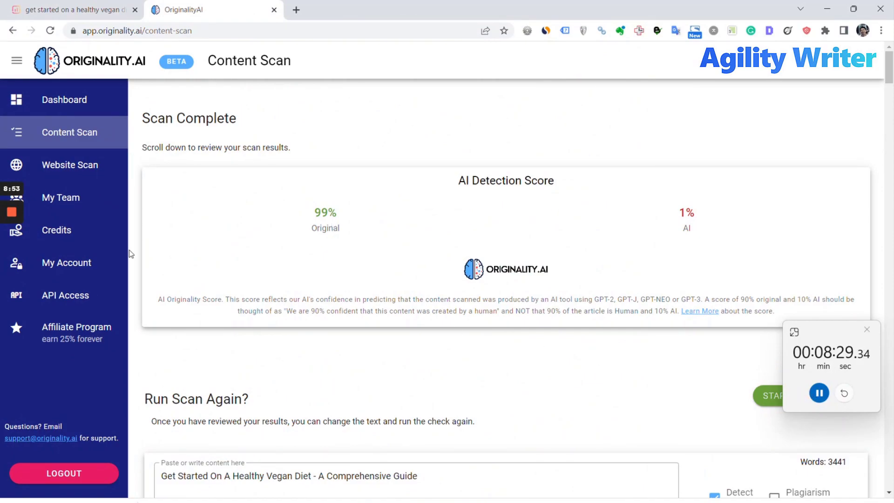
Switch back to the Surfer draft and clear the whole-document selection
{"action": "mouse_move", "coordinate": [12, 218]}
{"action": "left_click", "coordinate": [75, 9]}
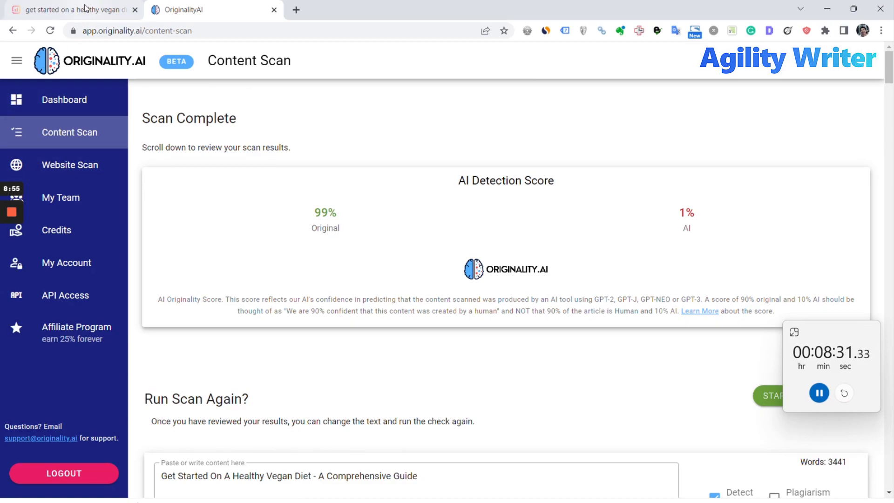
{"action": "left_click", "coordinate": [586, 248]}
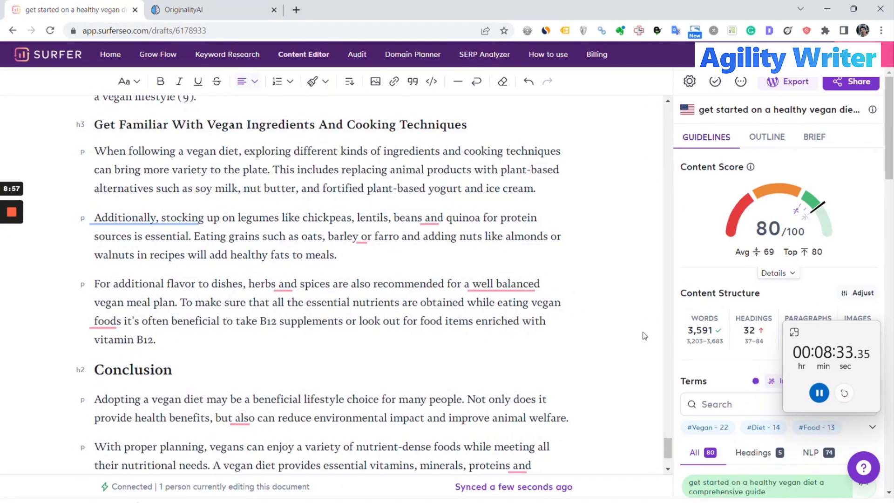